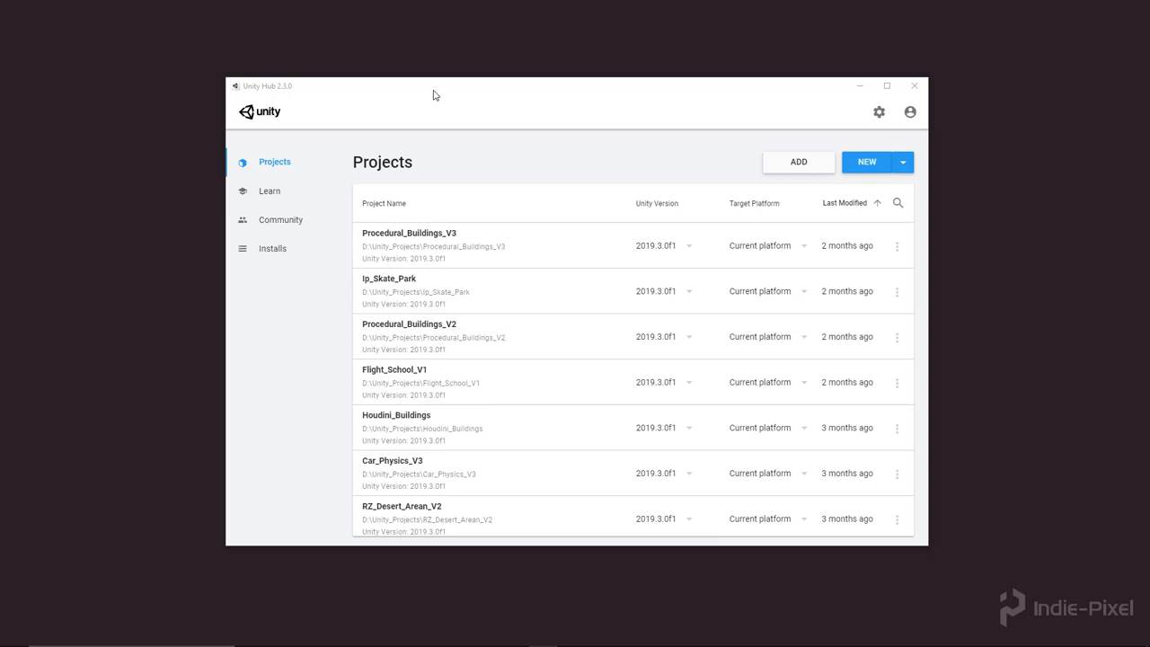
Browse the Learn, Community and Installs pages, then return to the Projects list
click(270, 194)
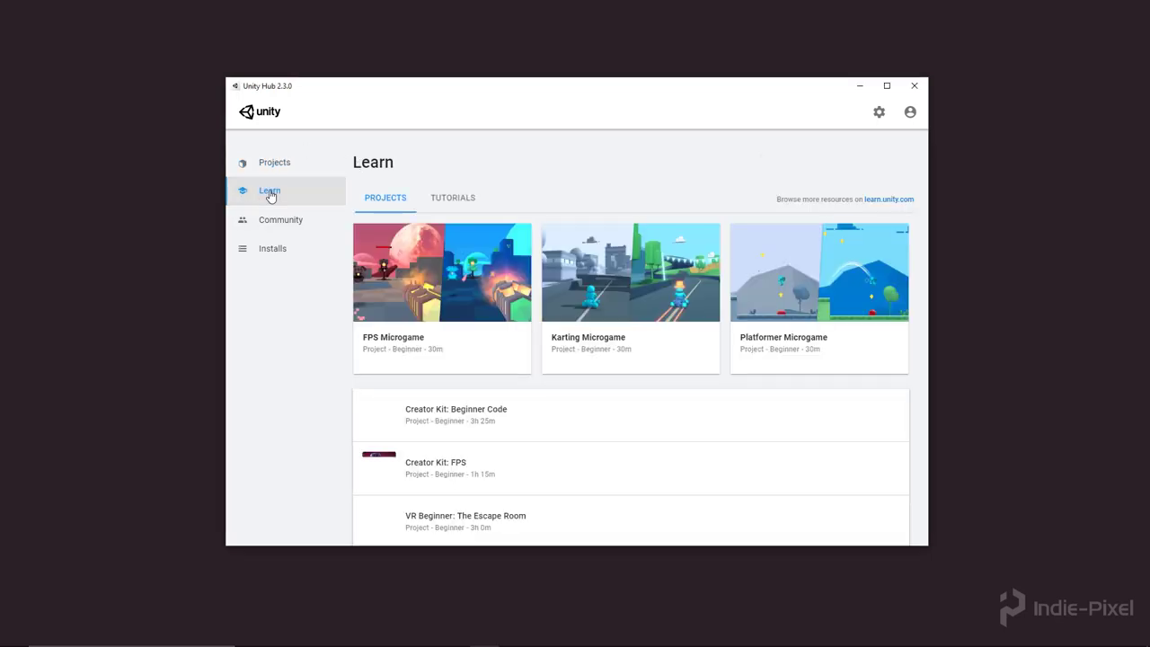
scroll(687, 350, down, 2)
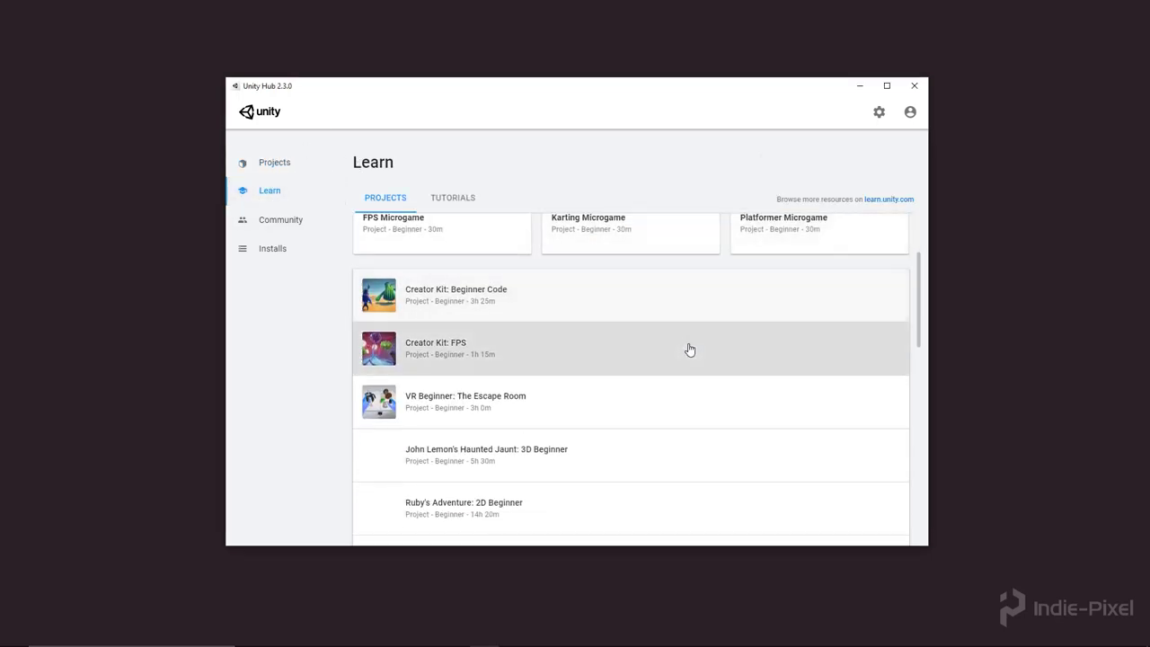
scroll(539, 323, up, 2)
click(269, 221)
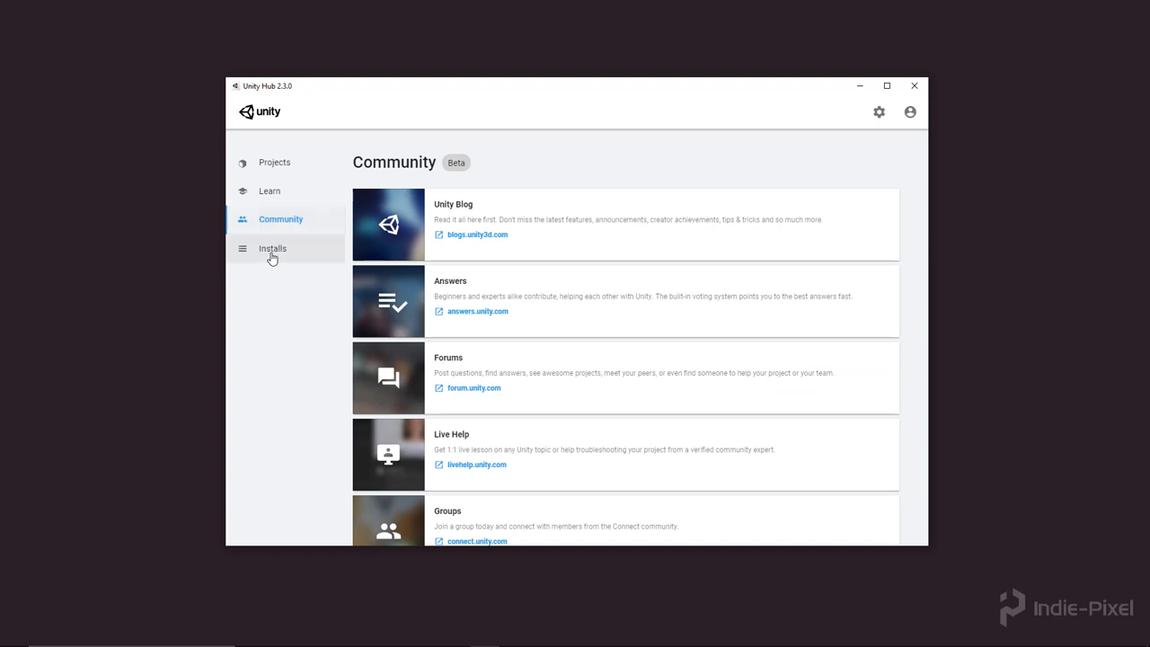
click(272, 252)
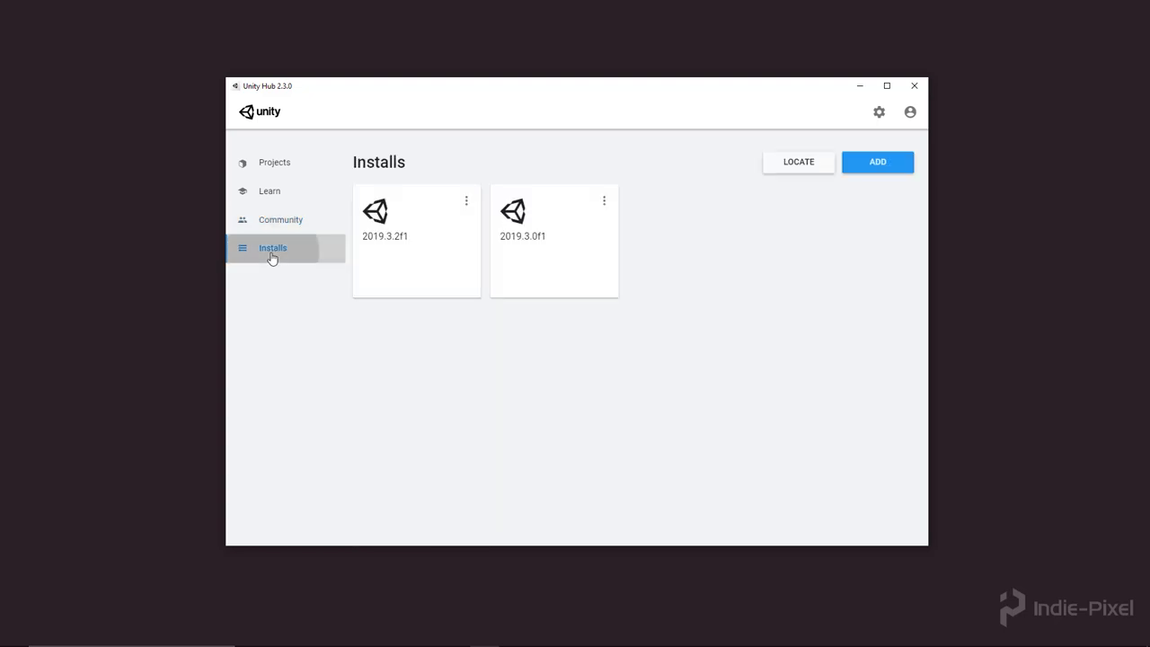
click(274, 167)
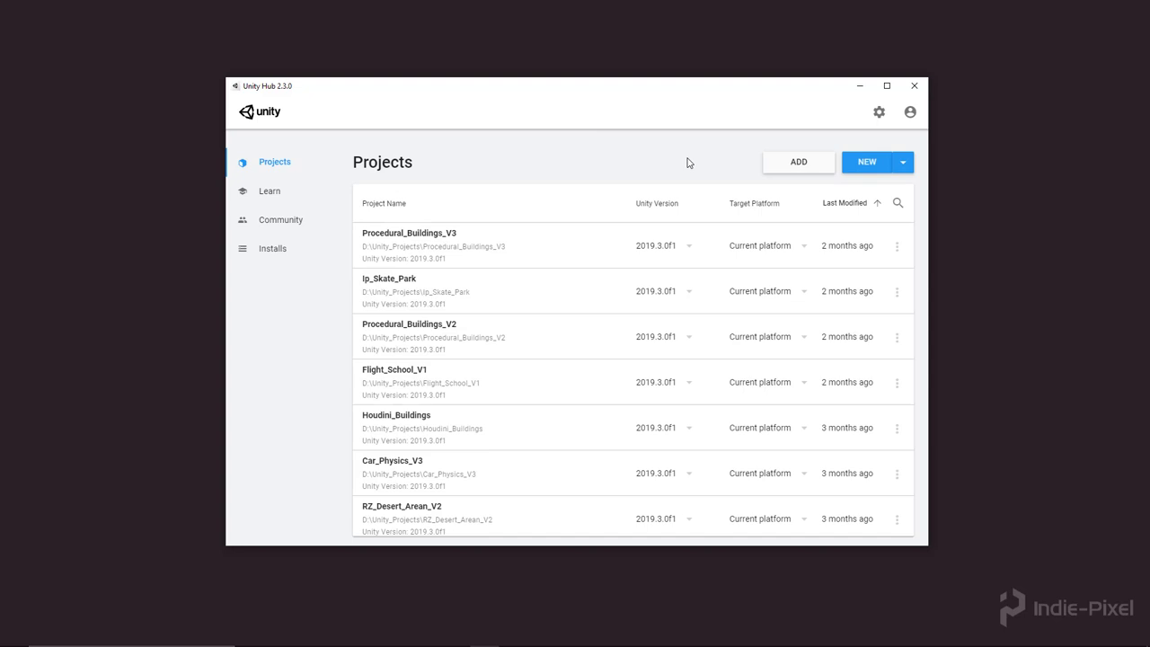
Start a new 3D project with Unity 2019.3.2f1 instead of 2019.3.0f1, named drone_controller
click(868, 164)
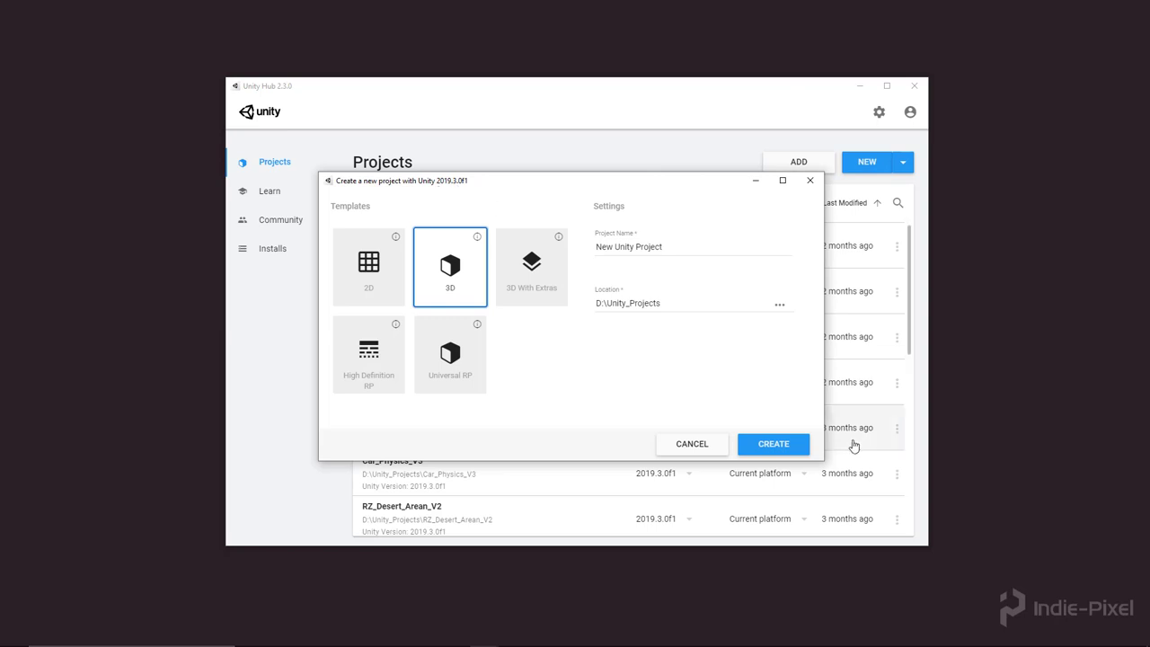
click(697, 444)
click(904, 163)
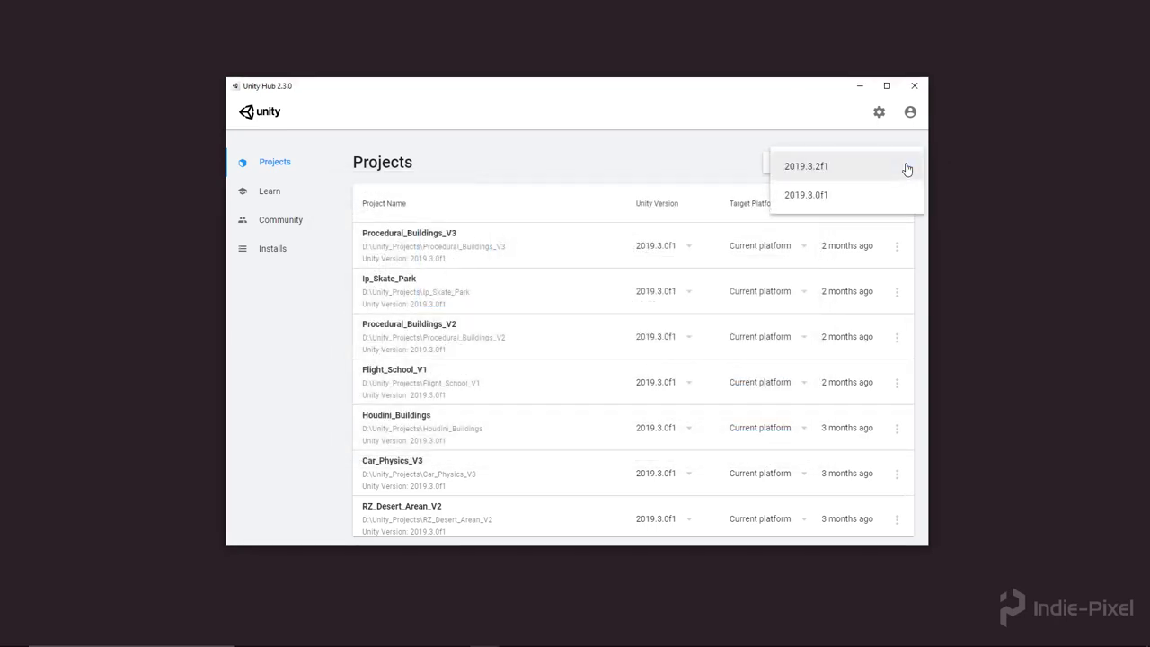
click(808, 171)
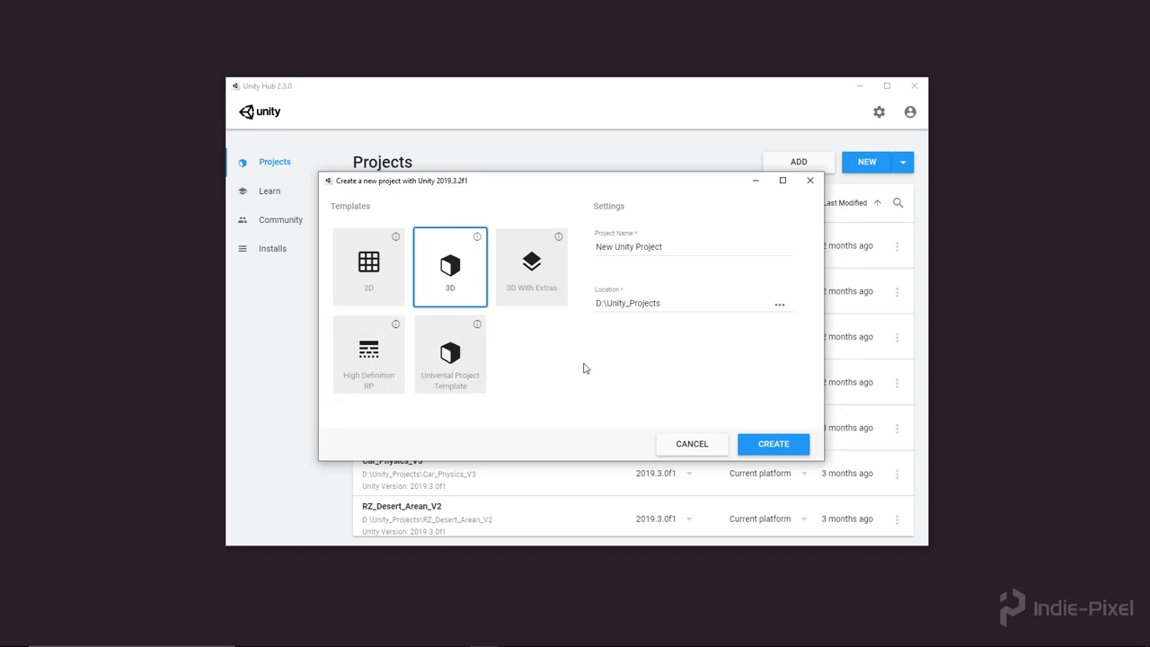
click(706, 245)
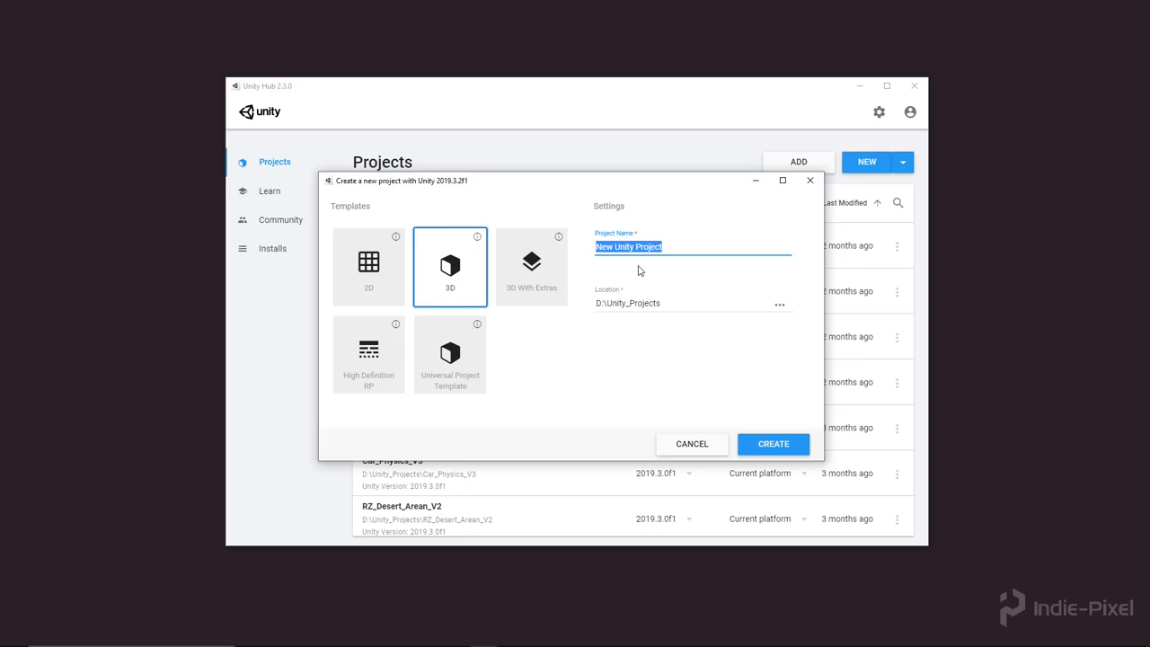
text(drone_co)
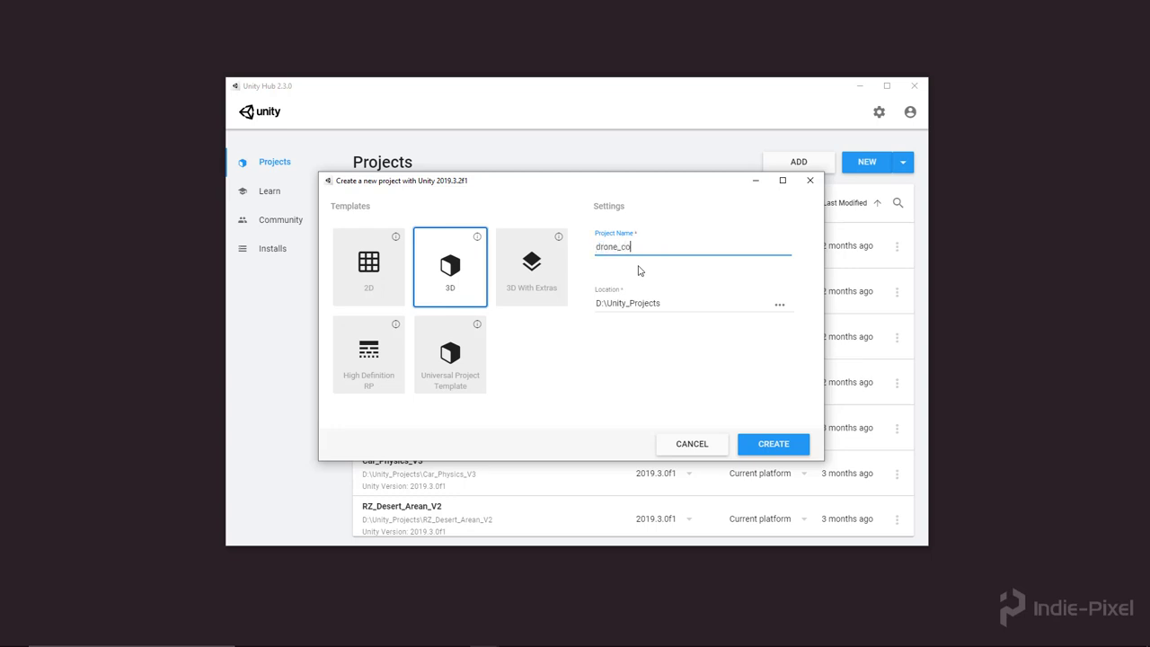
text(ntroller)
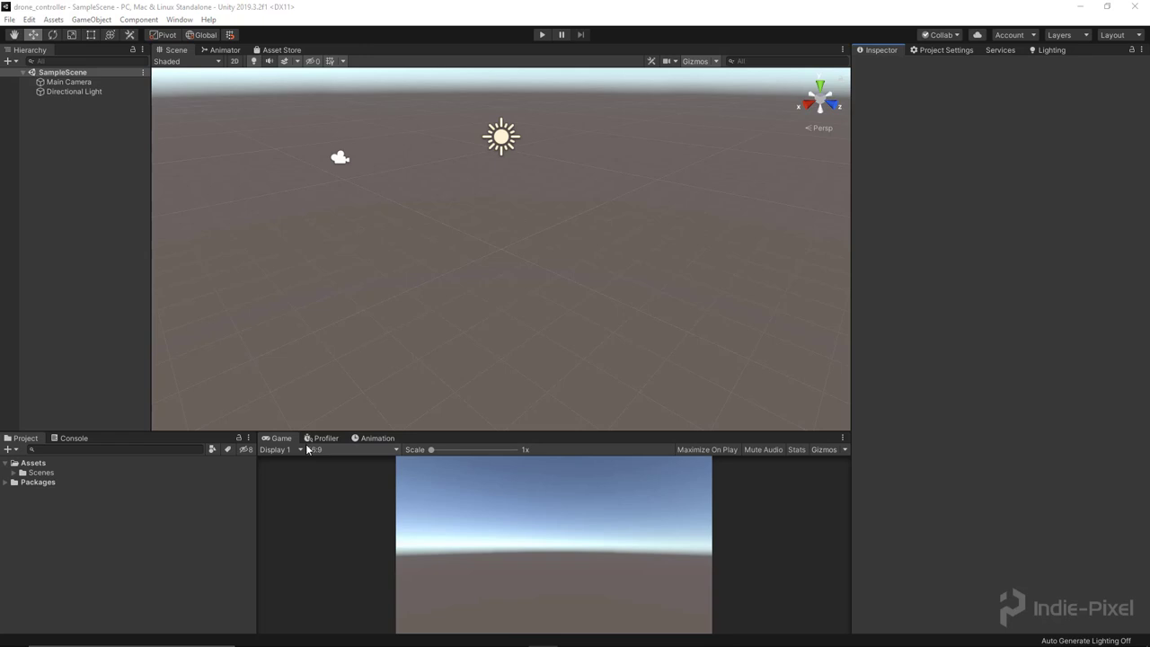
Dock the Project Settings tab right after the Inspector to show the Player settings
click(39, 473)
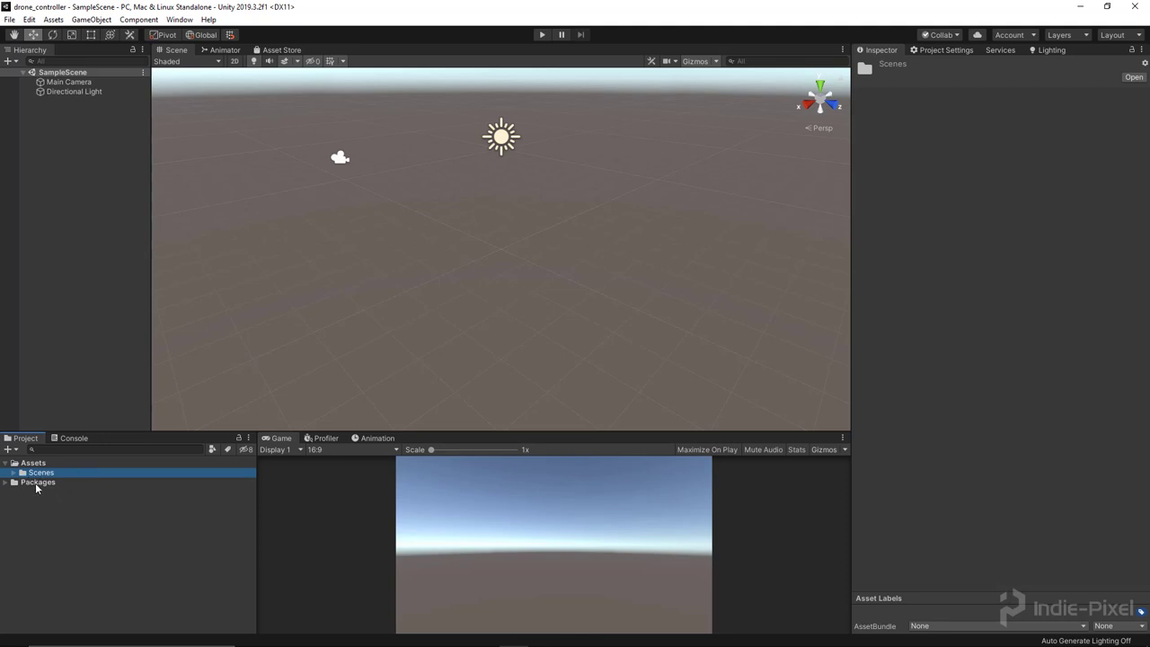
click(951, 50)
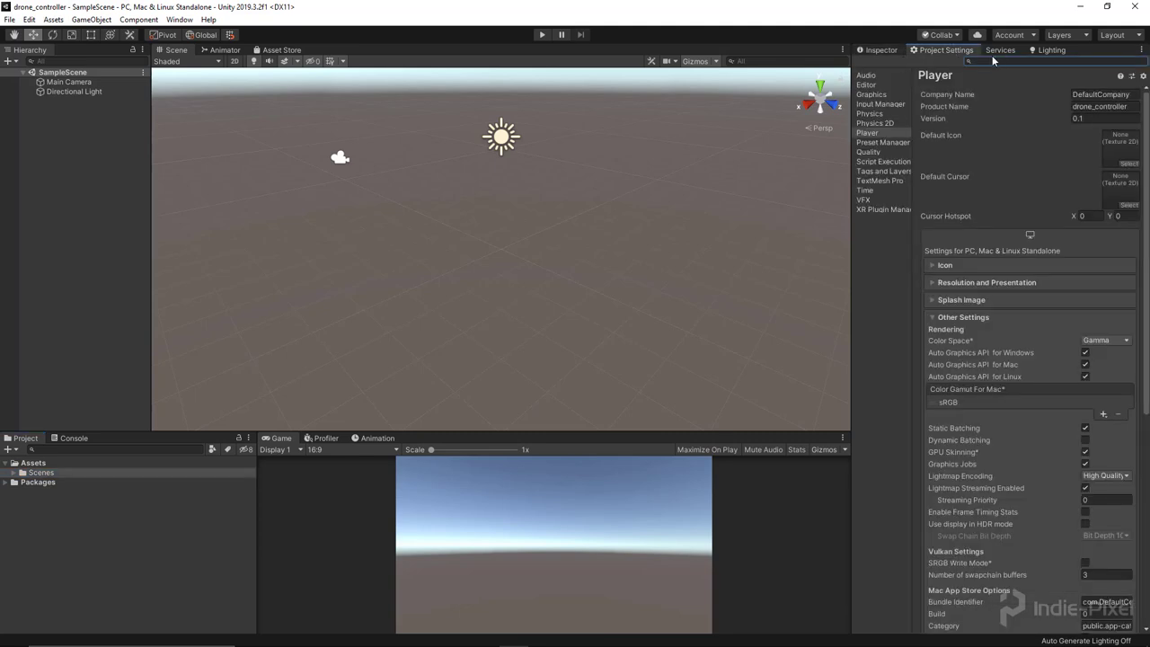
click(30, 18)
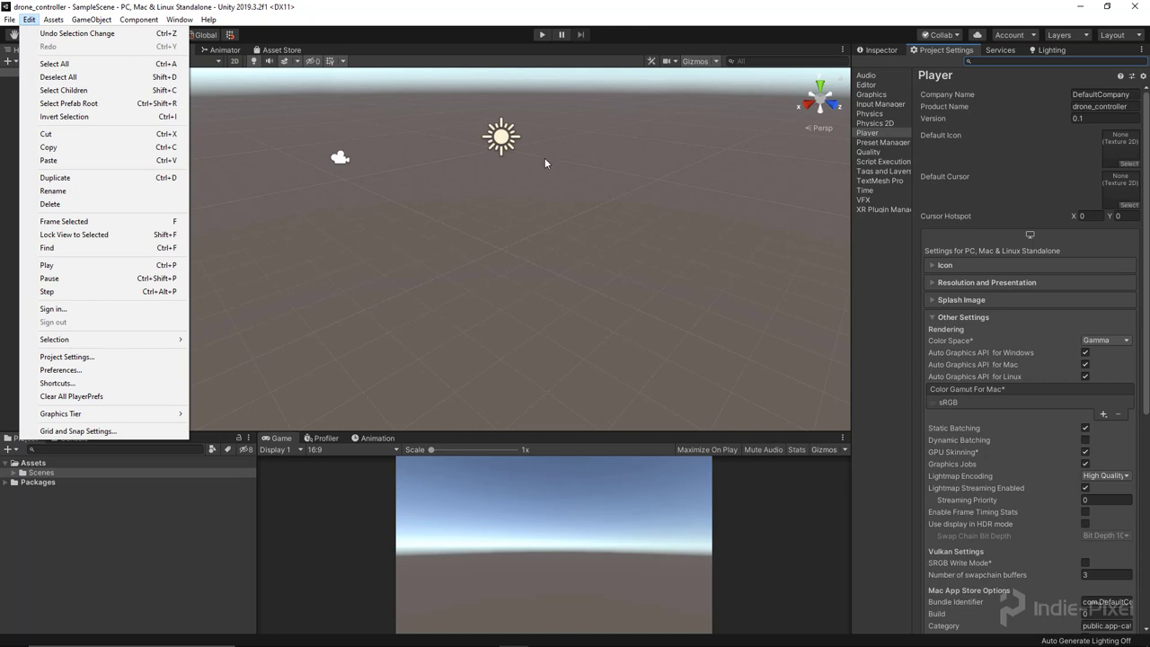
click(932, 55)
mouse_move(935, 54)
mouse_down()
mouse_move(632, 171)
mouse_move(659, 270)
mouse_move(642, 15)
mouse_move(524, 74)
mouse_move(939, 52)
mouse_up()
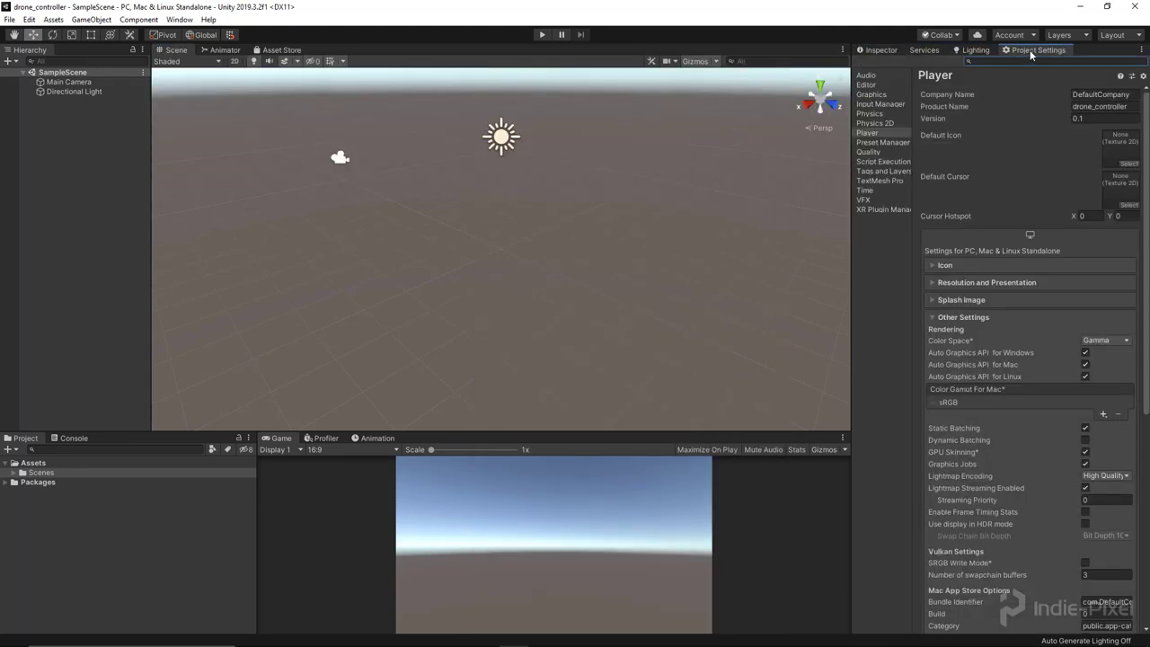
drag(1033, 54, 942, 53)
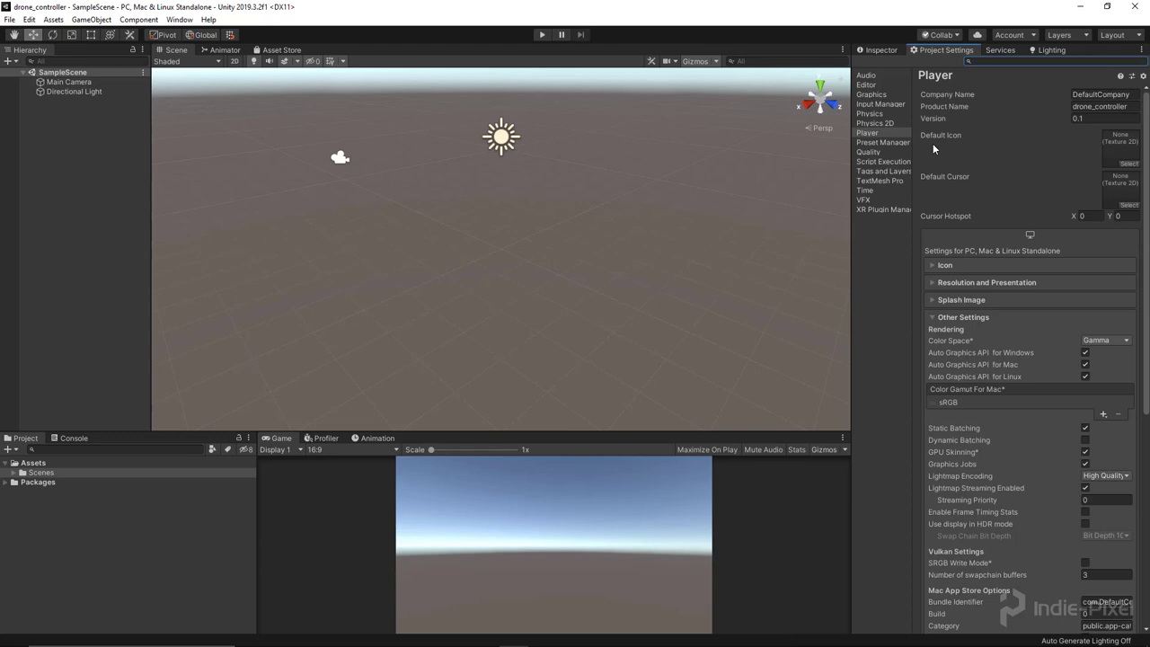
Change the Player Color Space from Gamma to Linear
click(868, 134)
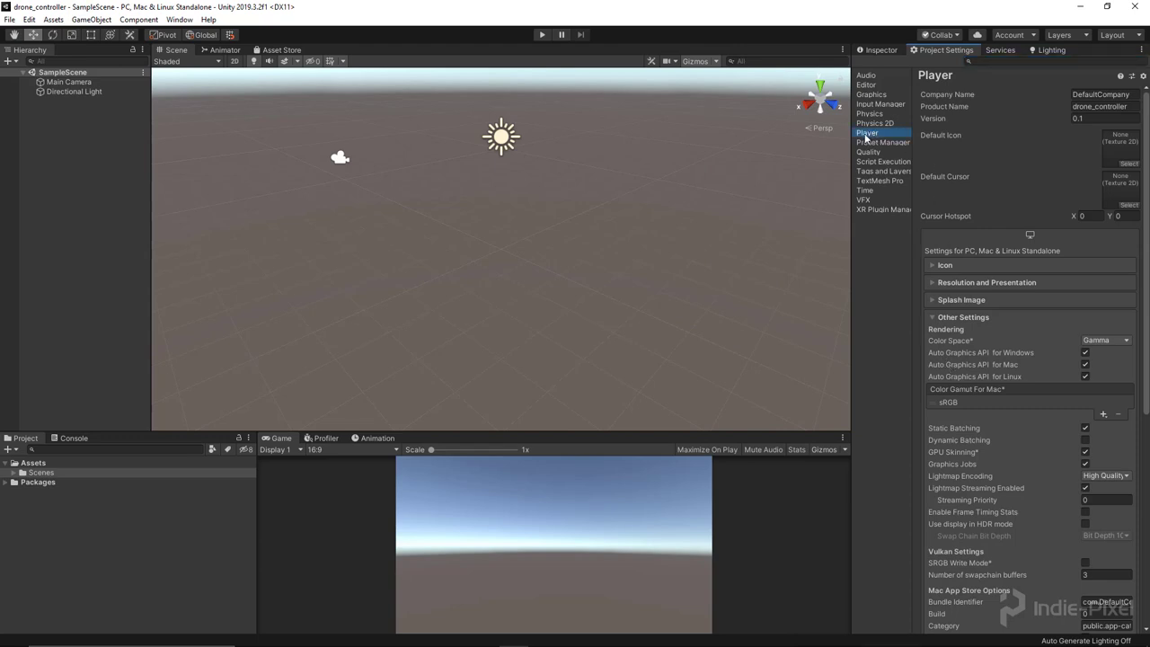
click(1106, 341)
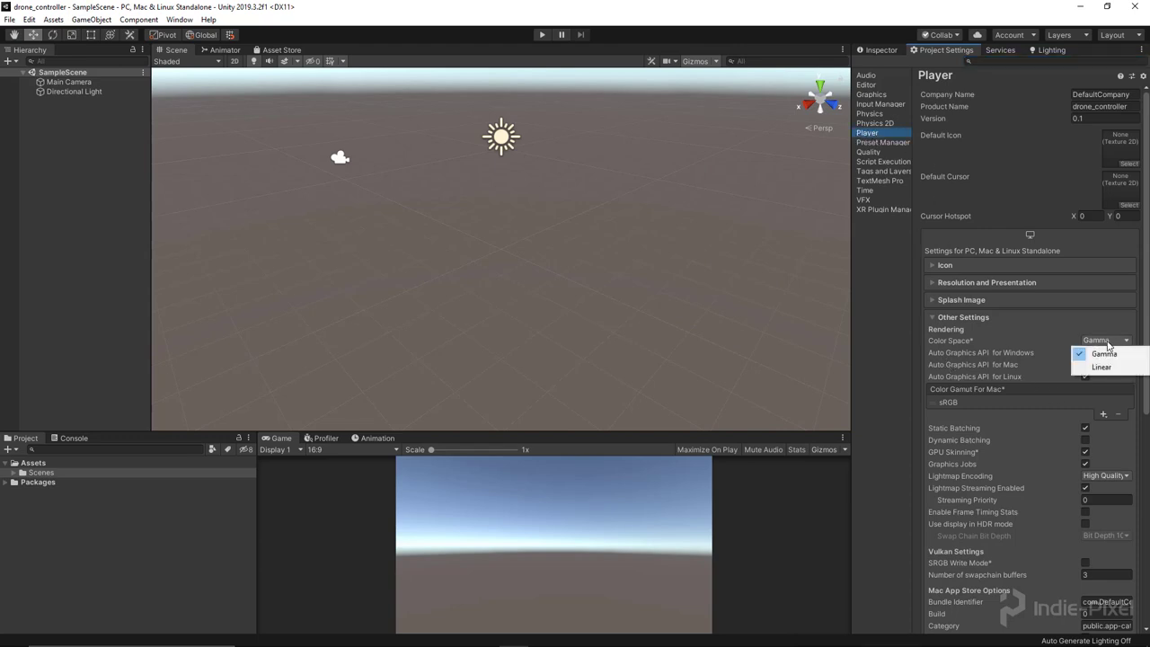
click(1104, 365)
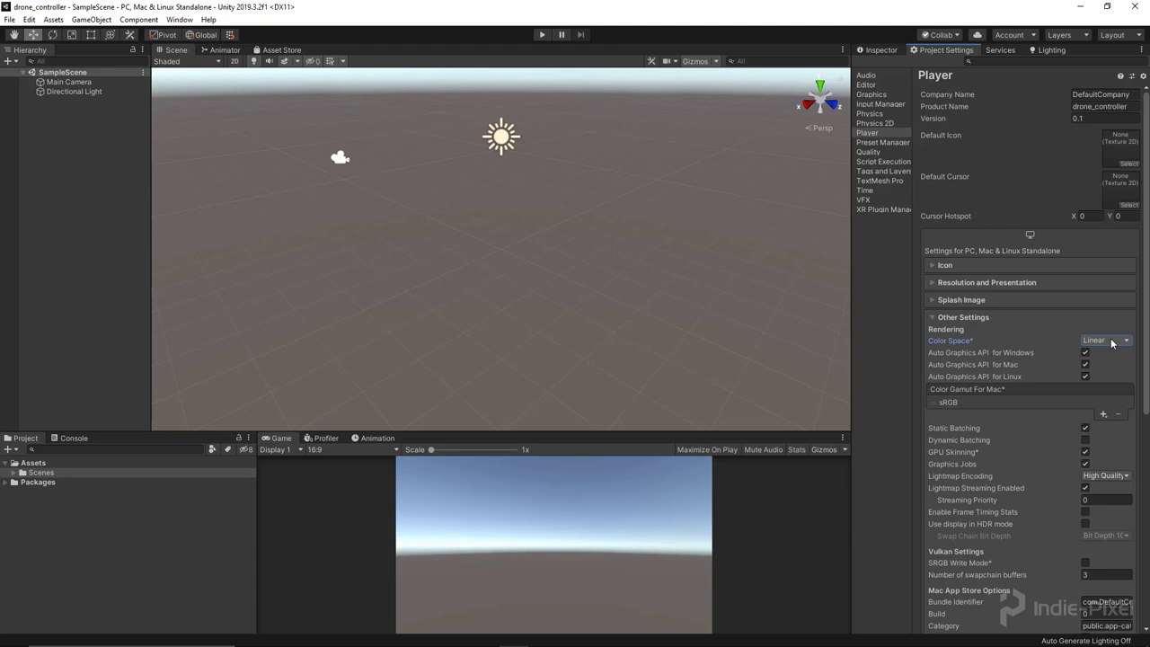
Open the Package Manager and turn on Show preview packages under Advanced
click(183, 20)
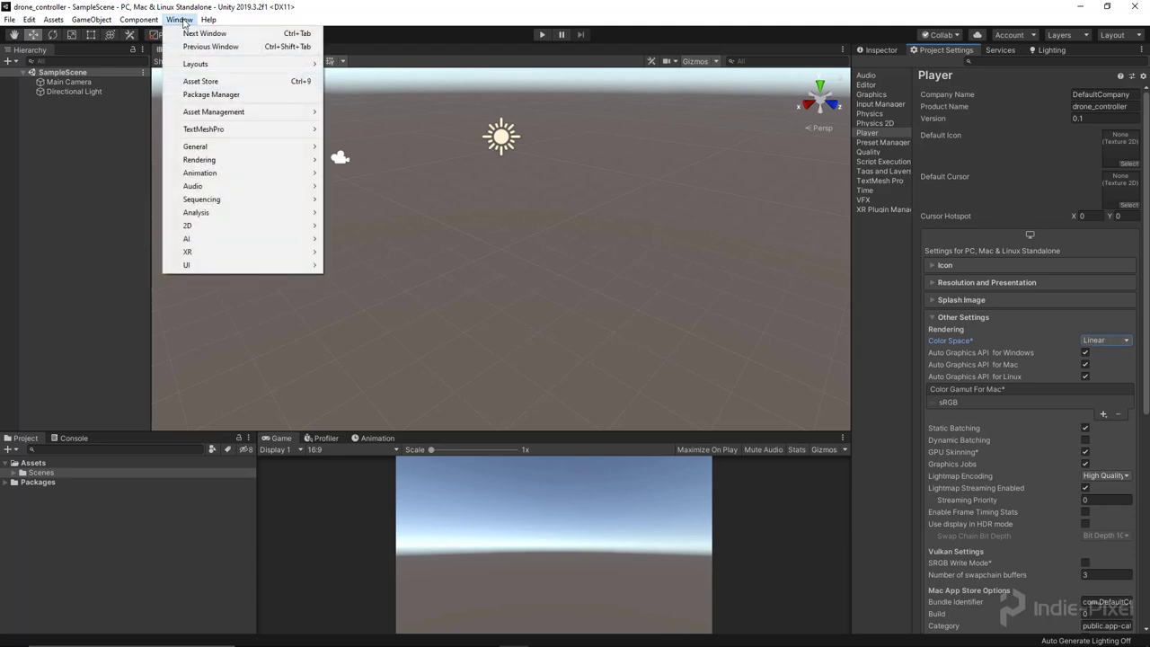
click(211, 94)
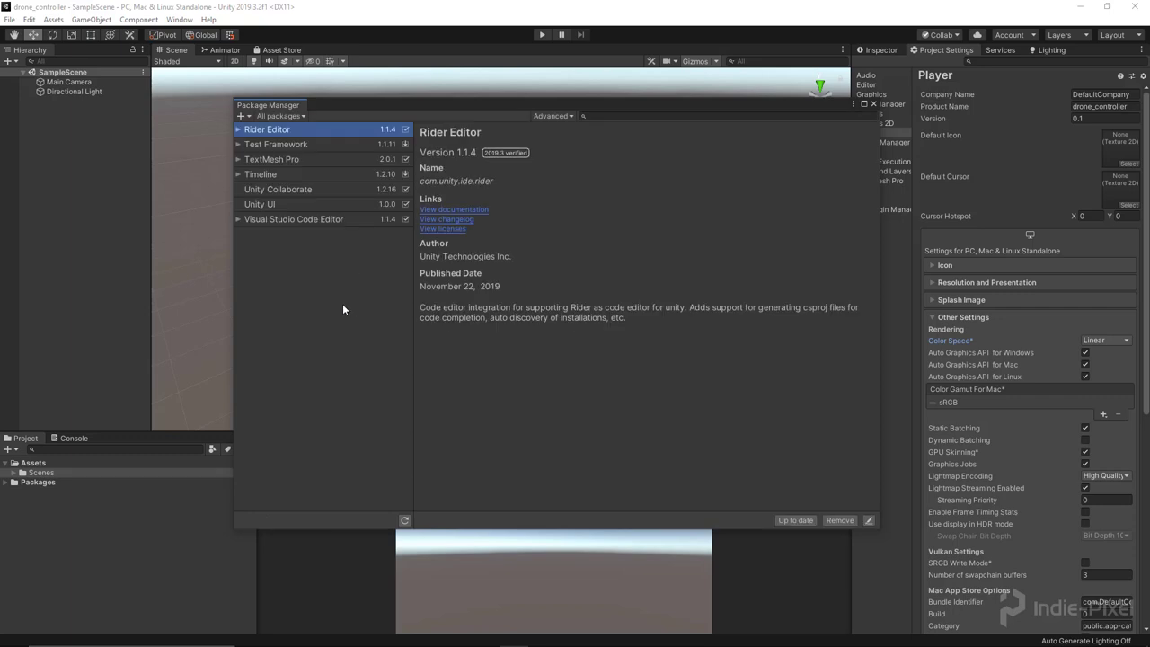
click(564, 117)
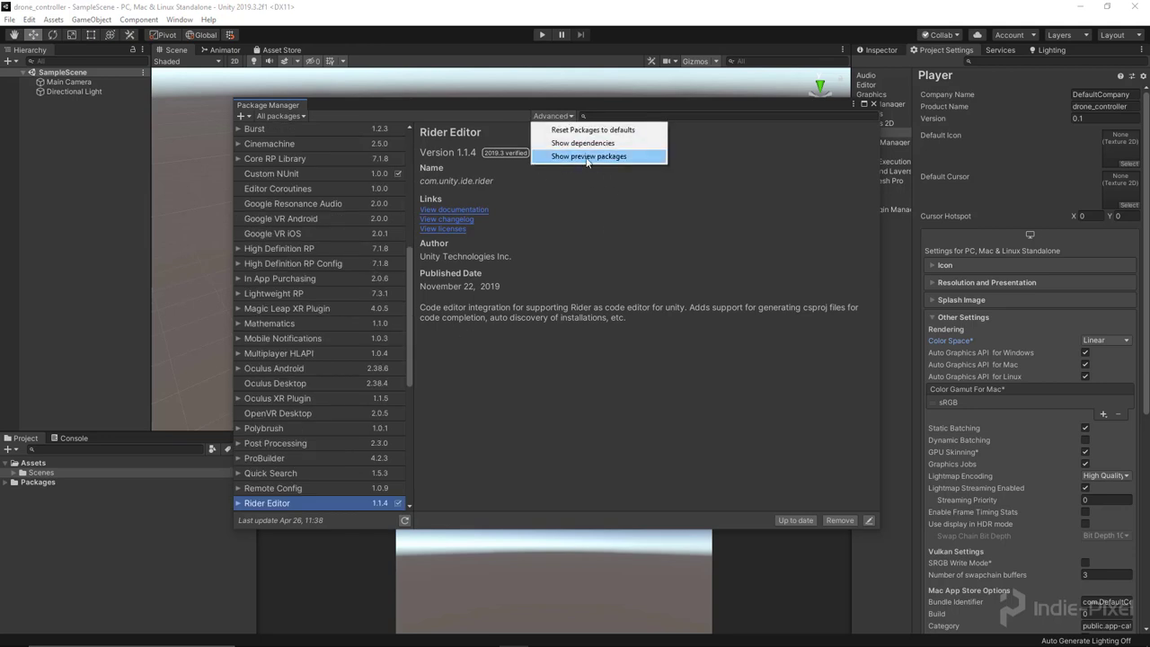
click(589, 156)
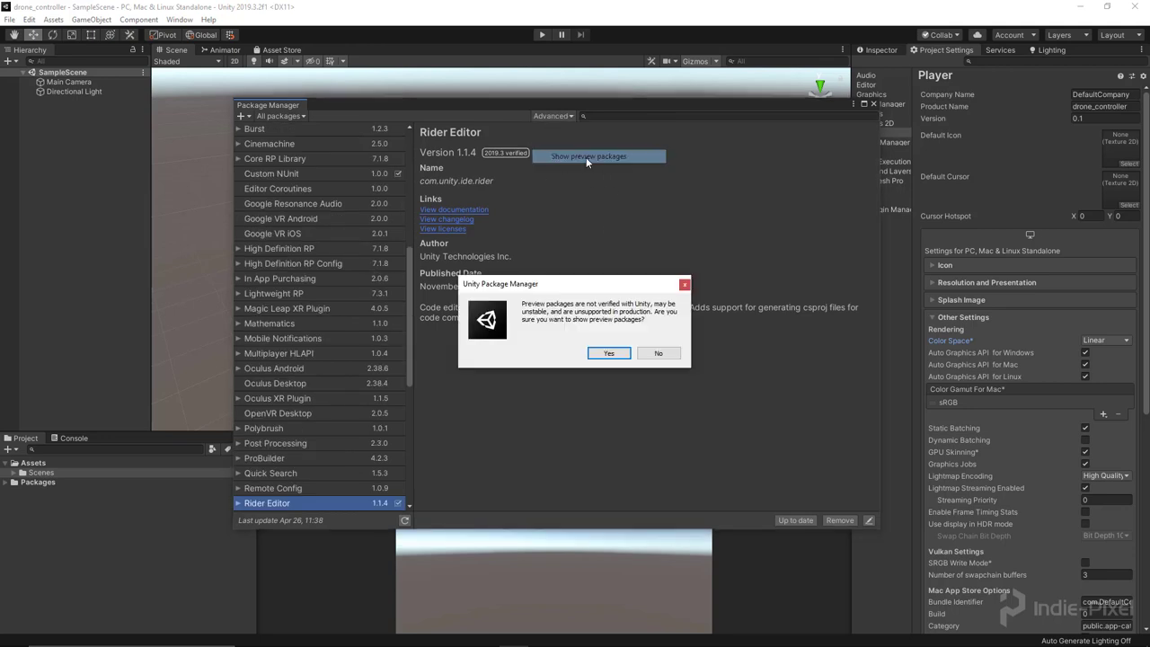
click(607, 353)
Search packages for 'po' and select Post Processing 2.3.0
scroll(317, 286, down, 3)
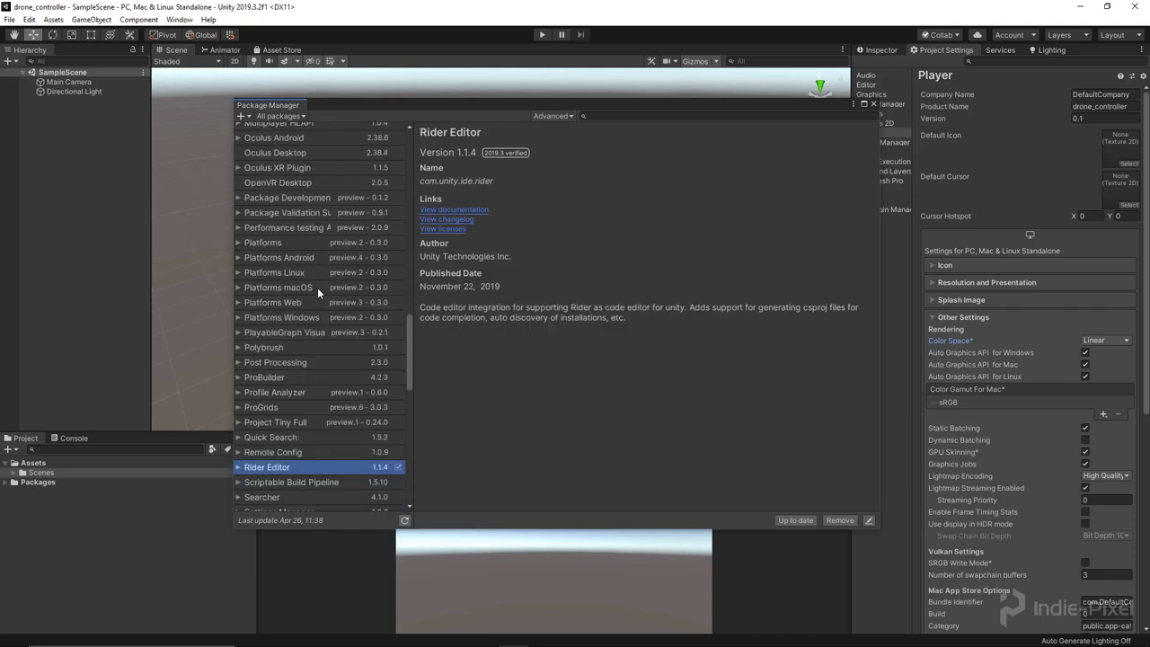
scroll(317, 337, up, 2)
click(631, 115)
text(post)
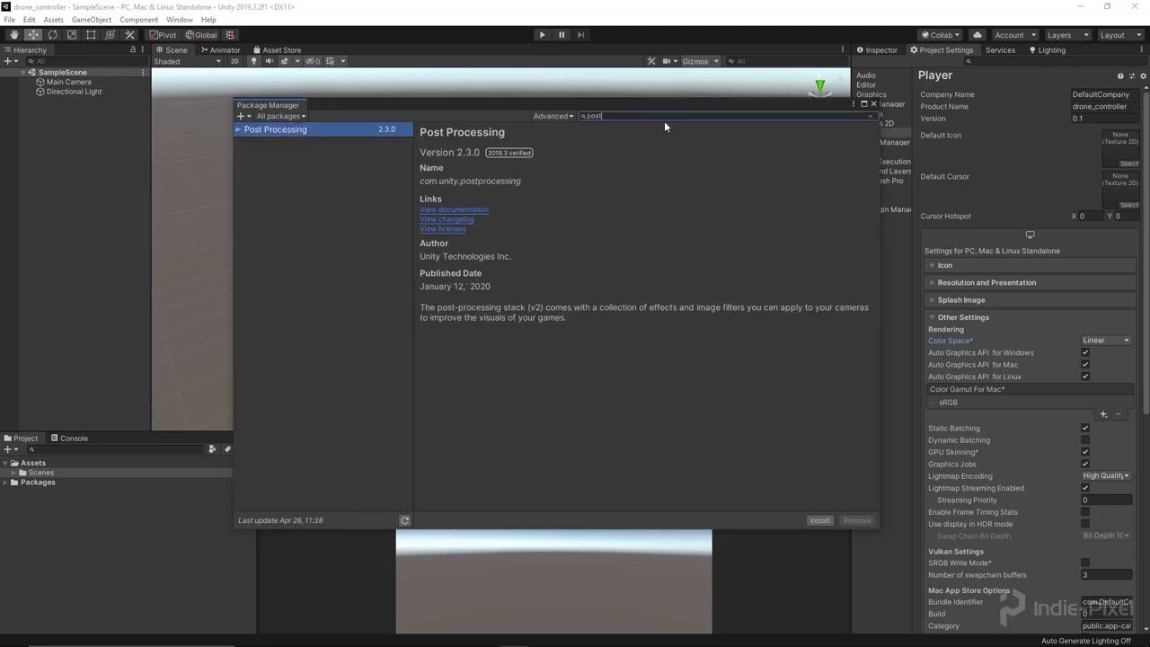
click(285, 131)
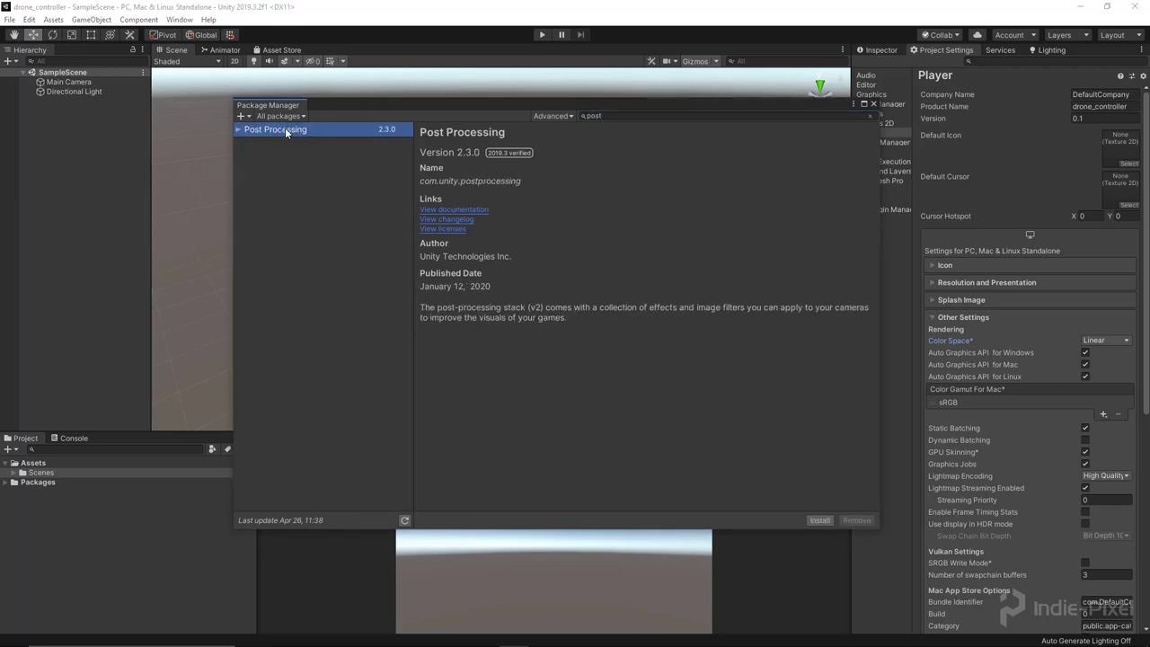